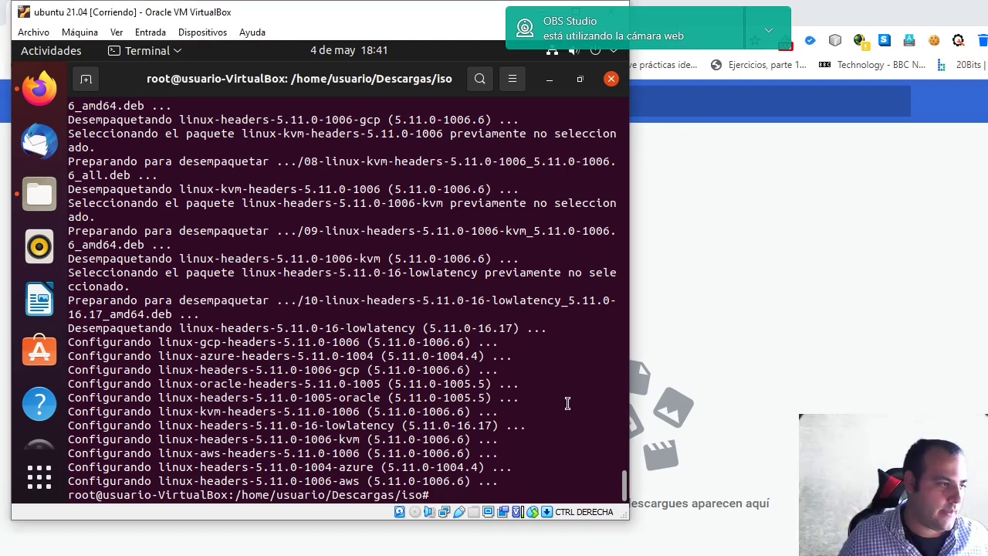
- Recall the Guest Additions installer command from history, then restart the VM with 'reboot'
{"action": "key", "text": "Up"}
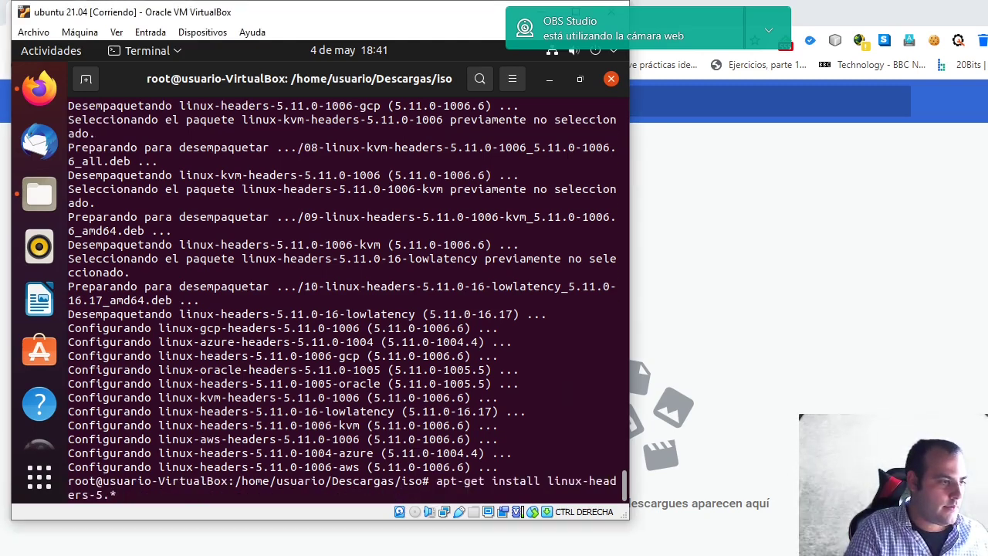
{"action": "key", "text": "Up"}
{"action": "key", "text": "Up"}
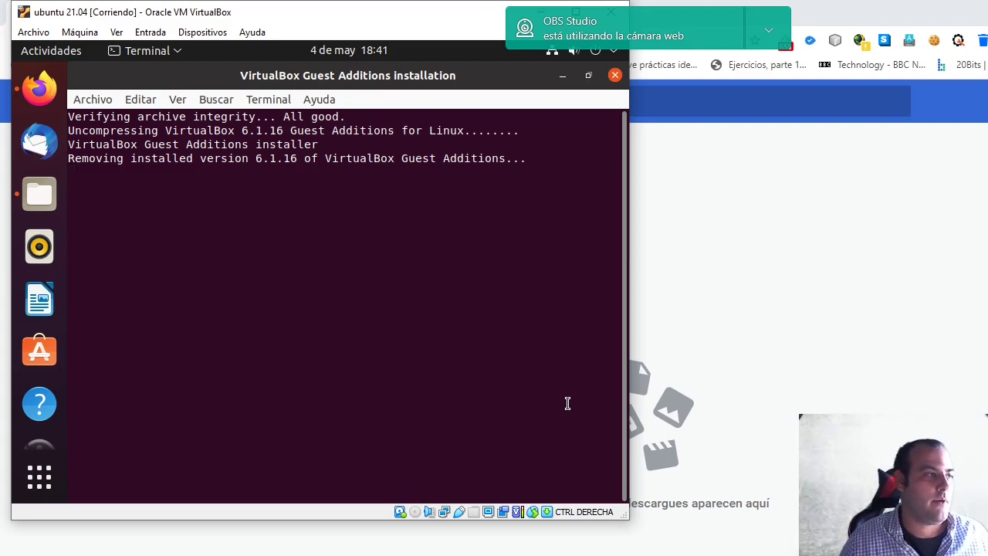
{"action": "type", "text": "reb"}
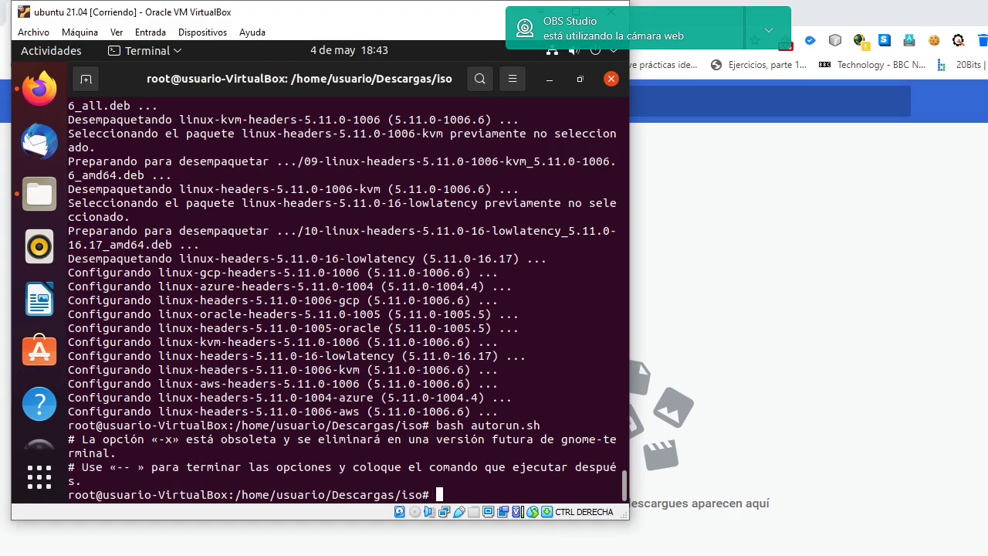
{"action": "type", "text": "oot"}
{"action": "key", "text": "Return"}
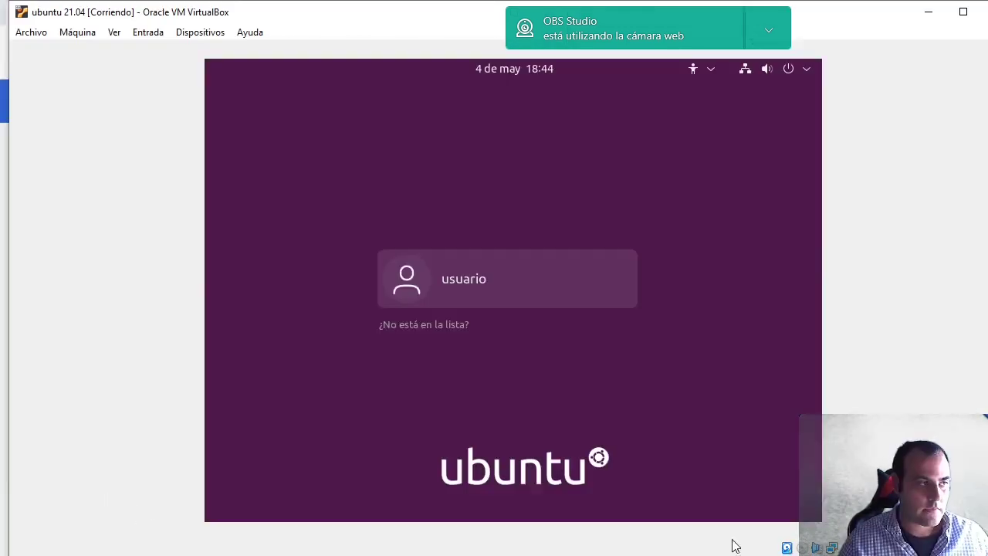
- Log in to the Ubuntu user account by entering its password
{"action": "left_click", "coordinate": [463, 284]}
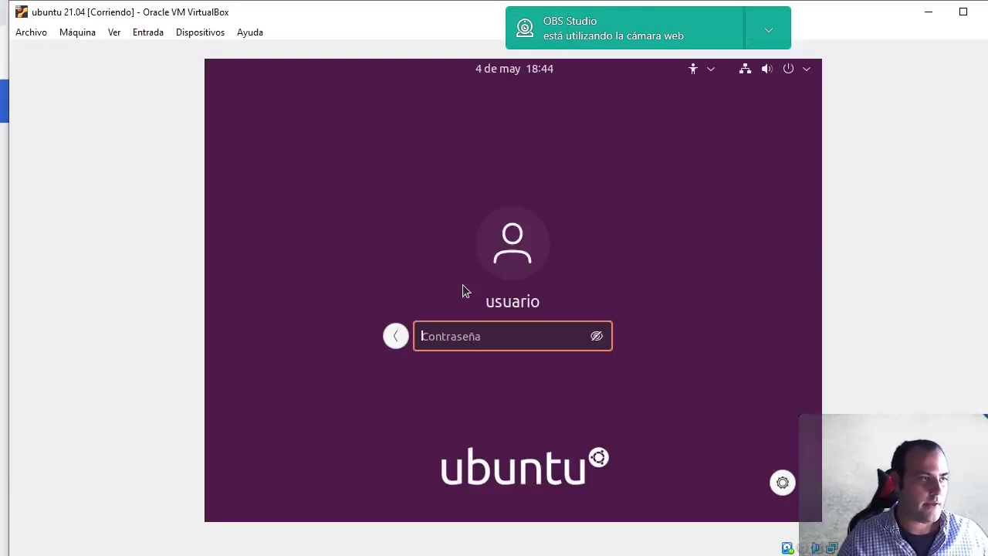
{"action": "type", "text": "123"}
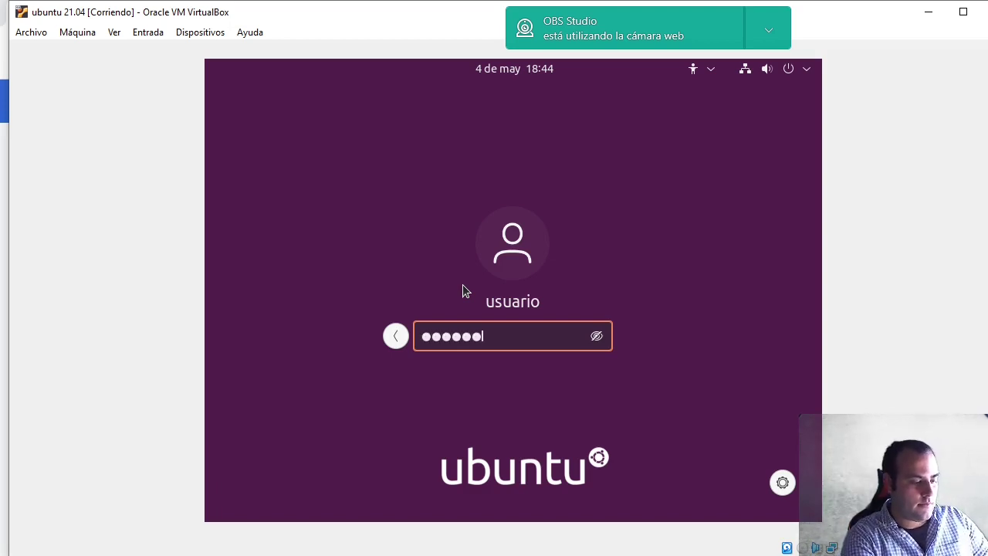
{"action": "key", "text": "Return"}
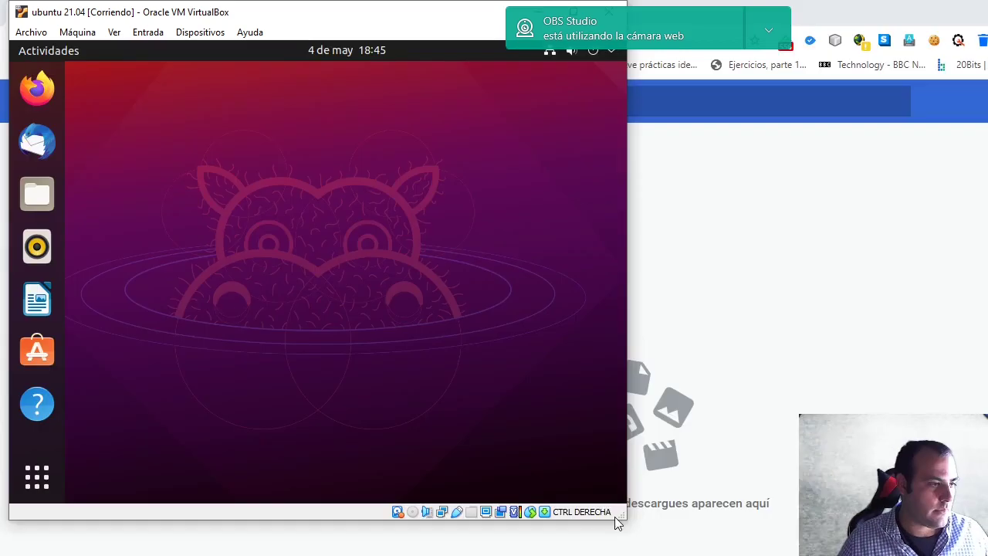
- Enlarge the VM window so the desktop fills it, then launch Analizador de uso de disco
{"action": "left_click_drag", "start_coordinate": [618, 523], "coordinate": [969, 552]}
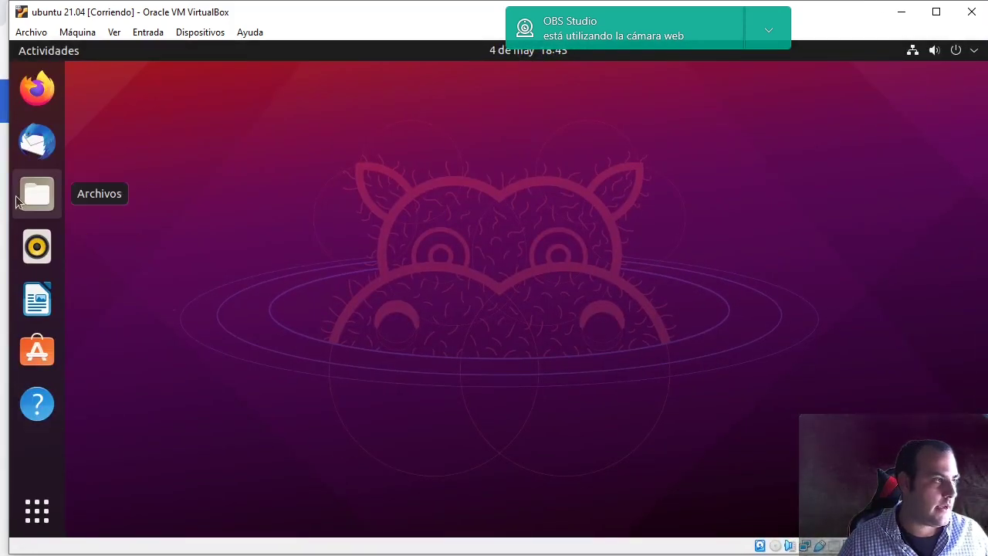
{"action": "left_click", "coordinate": [40, 515]}
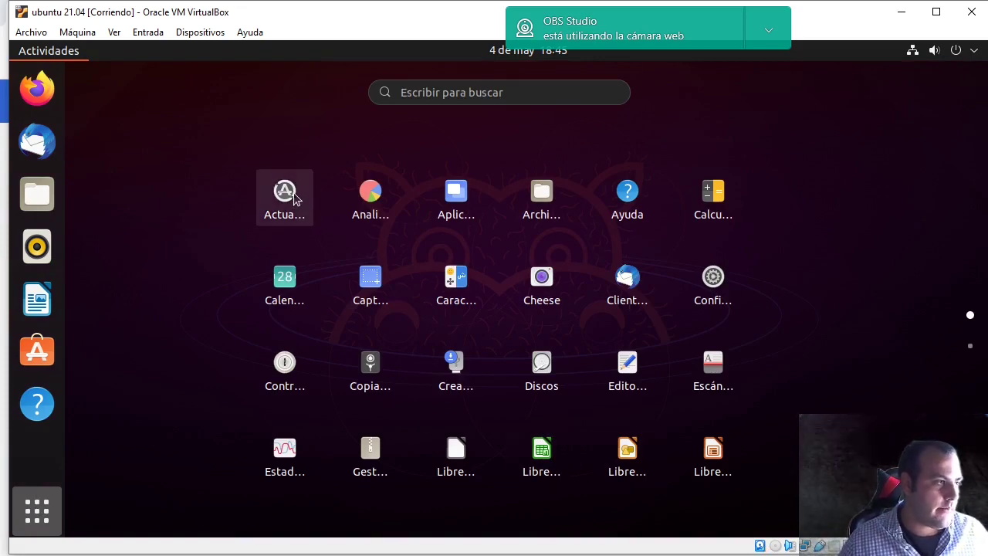
{"action": "left_click", "coordinate": [370, 196]}
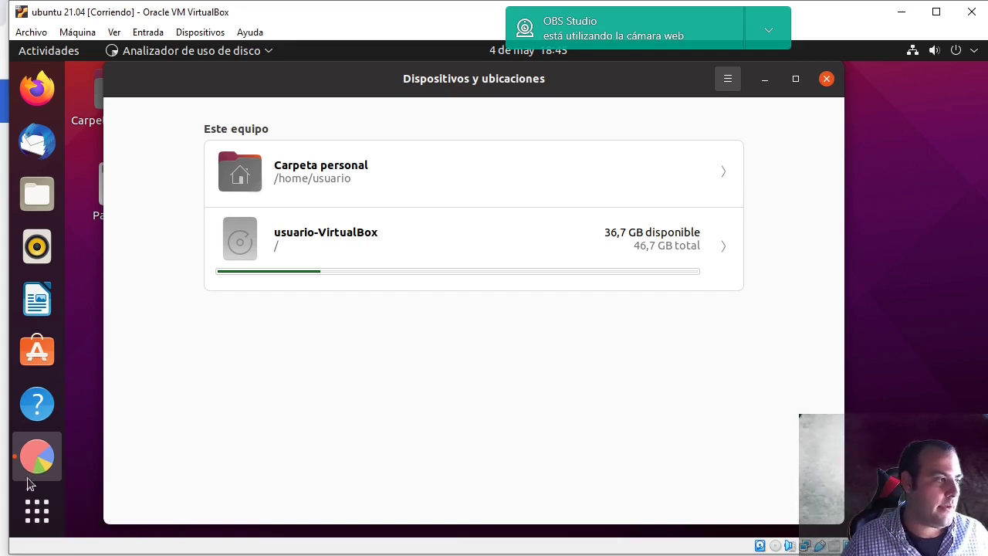
- Open Calendario and Contraseñas y claves from the app grid, then close both
{"action": "left_click", "coordinate": [37, 509]}
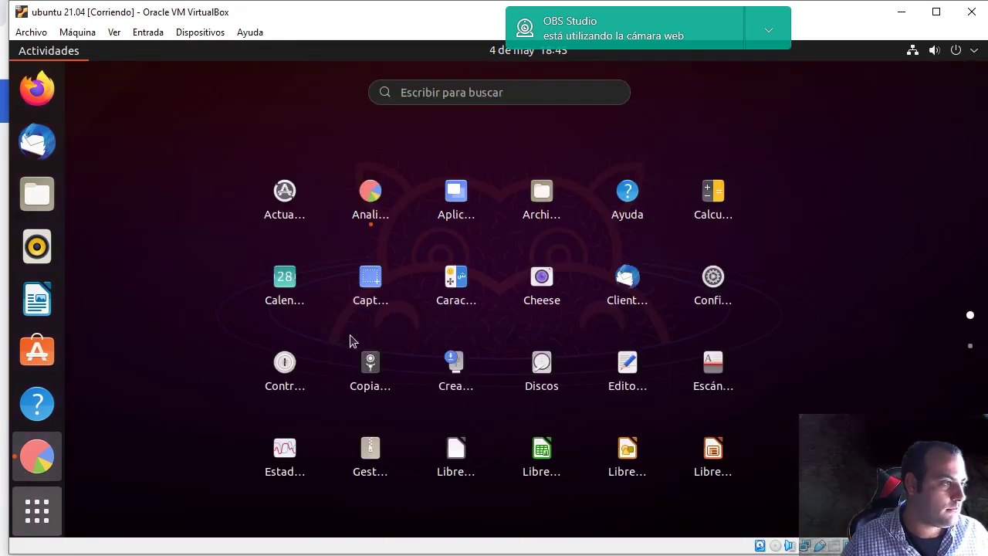
{"action": "key", "text": "Escape"}
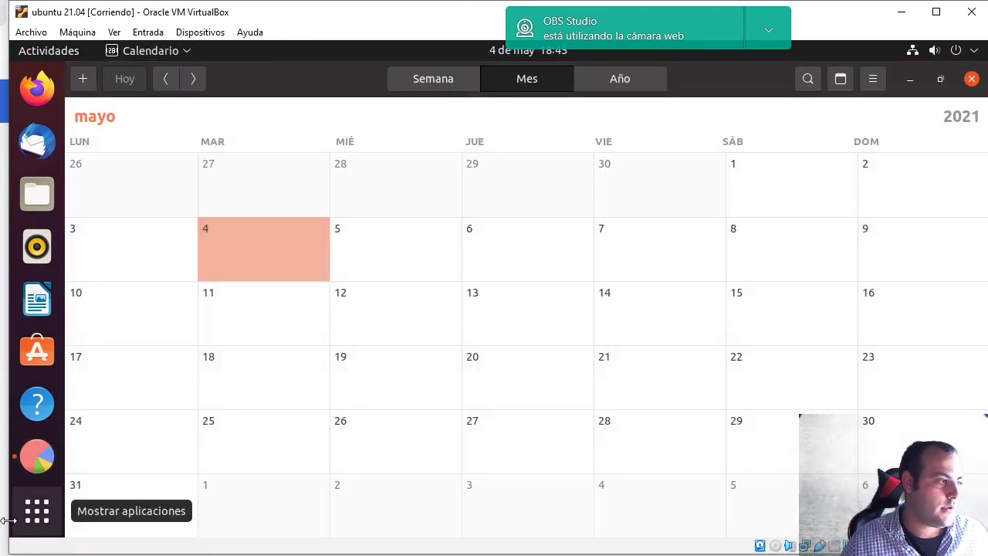
{"action": "left_click", "coordinate": [36, 512]}
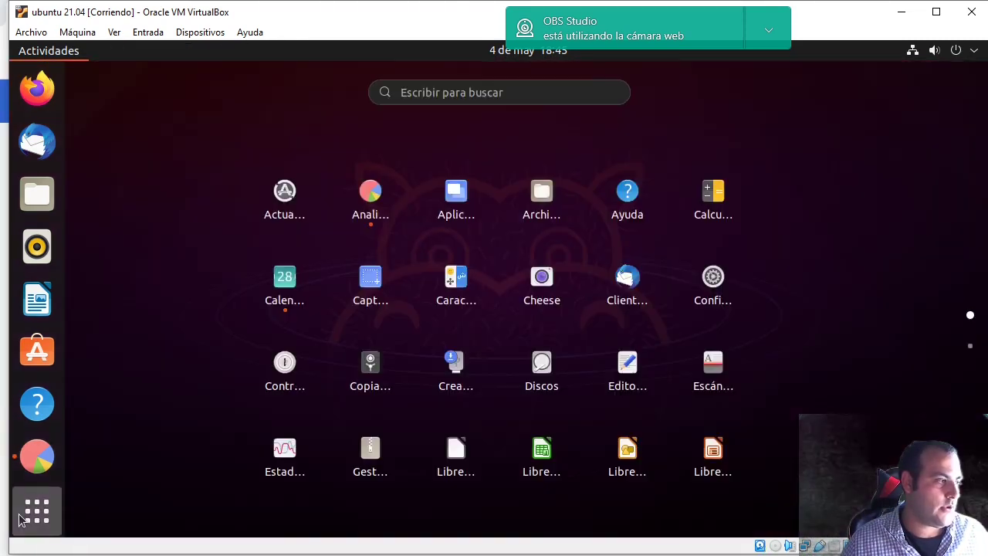
{"action": "left_click", "coordinate": [297, 377]}
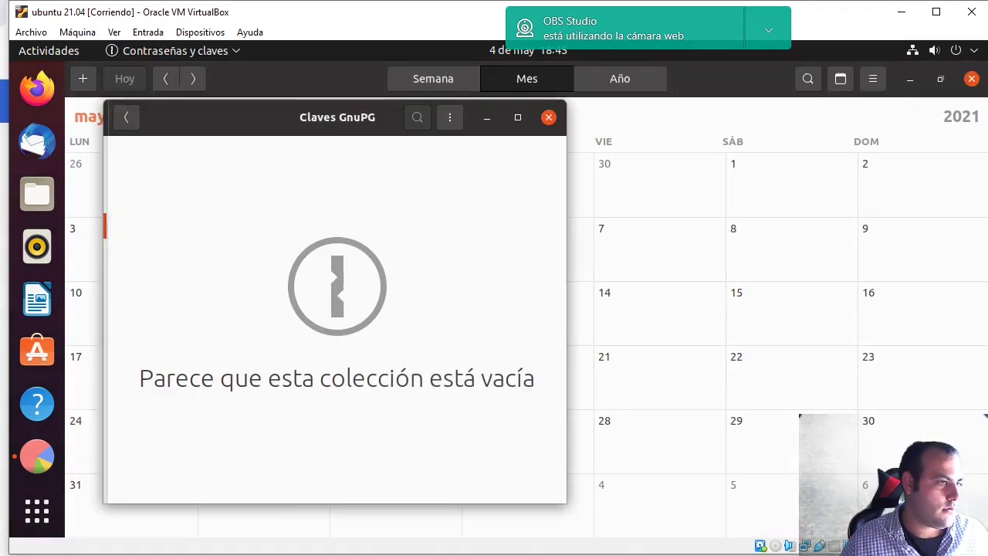
{"action": "left_click", "coordinate": [972, 78]}
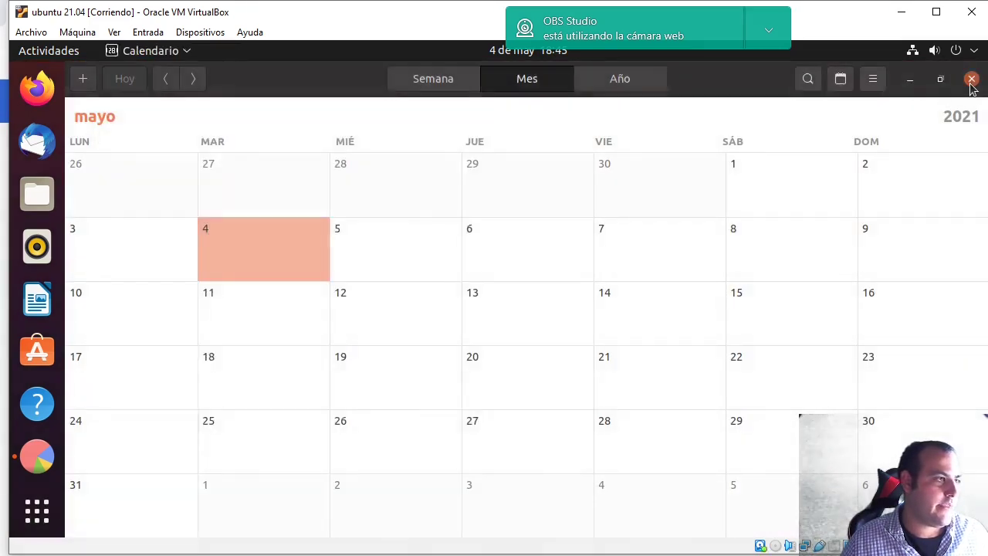
{"action": "left_click", "coordinate": [549, 117]}
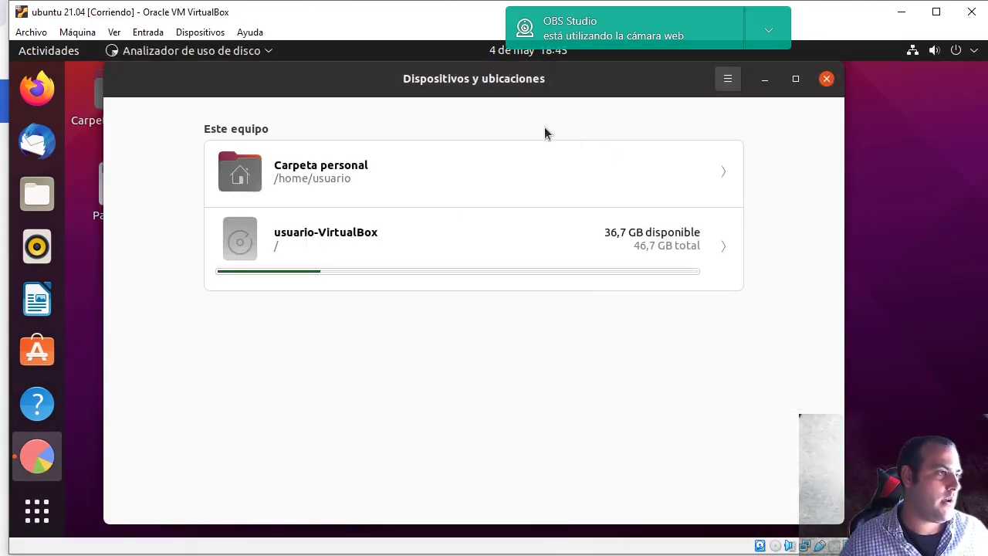
- Launch Soporte de idiomas from the second page of the applications grid
{"action": "left_click", "coordinate": [37, 510]}
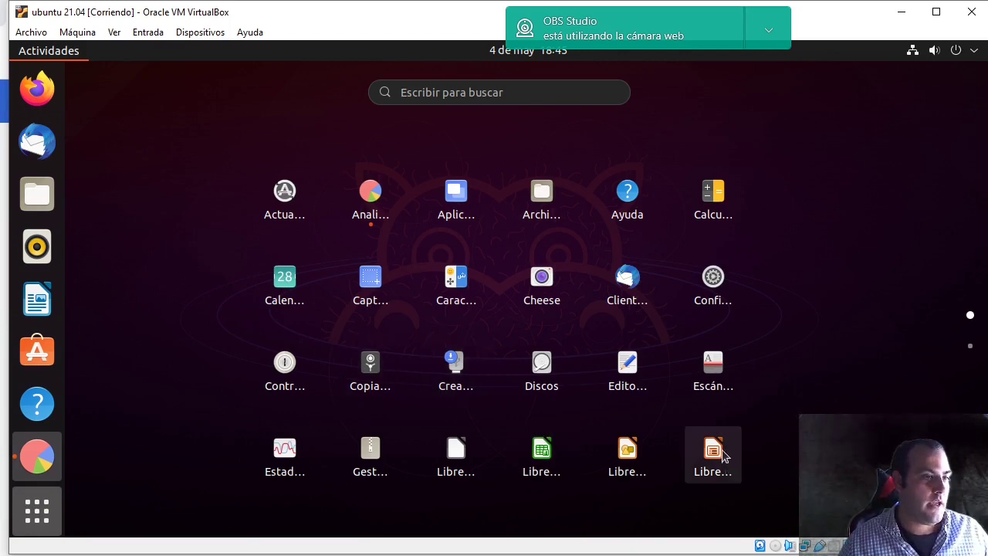
{"action": "scroll", "coordinate": [726, 459], "scroll_direction": "down", "scroll_amount": 1}
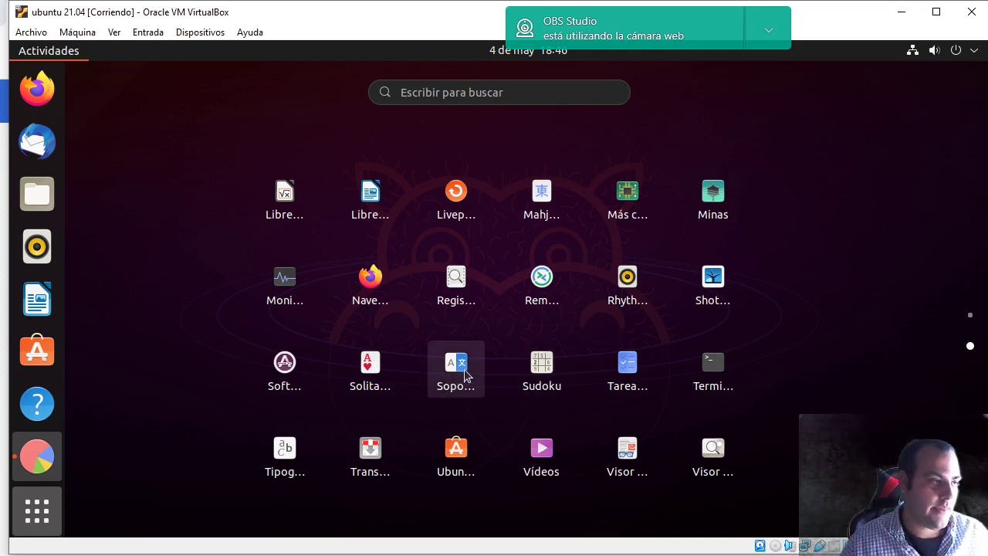
{"action": "key", "text": "Escape"}
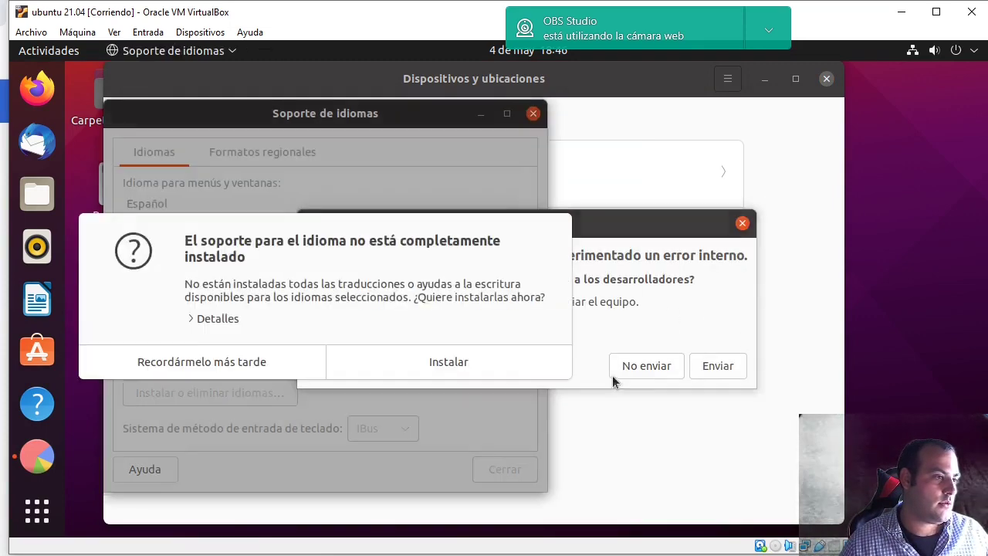
- Dismiss the error report and language prompt, close Soporte de idiomas, and launch Copias de respaldo
{"action": "left_click", "coordinate": [640, 368]}
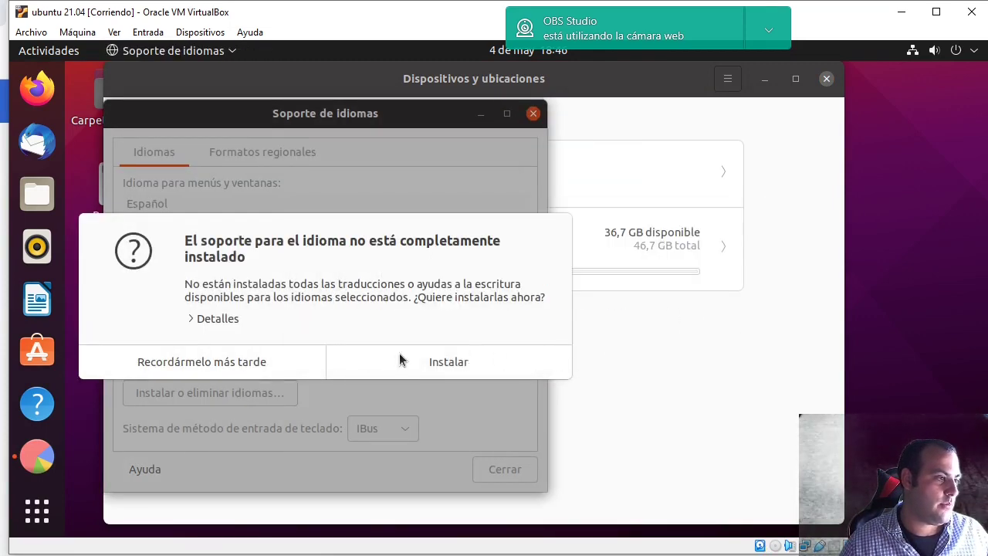
{"action": "left_click", "coordinate": [246, 364]}
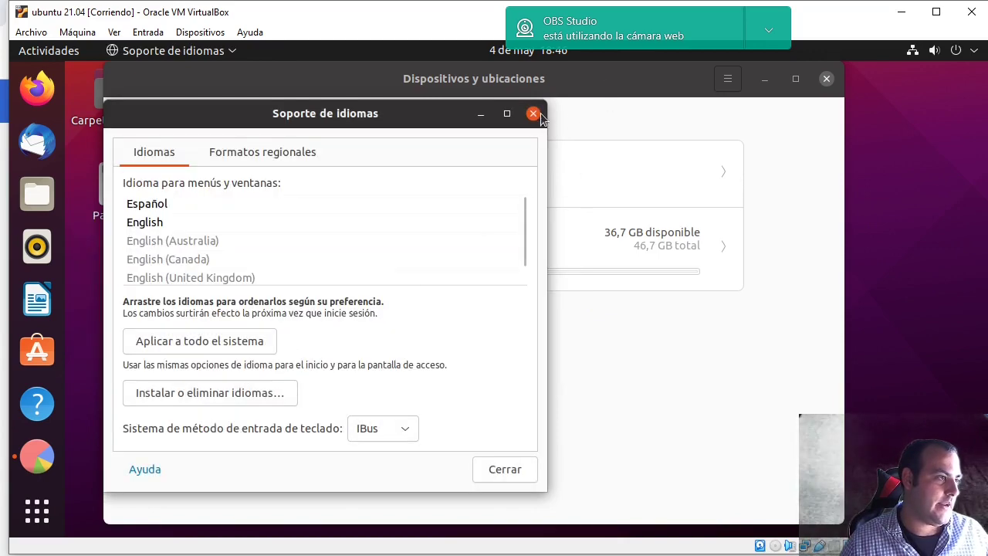
{"action": "left_click", "coordinate": [533, 114]}
{"action": "left_click", "coordinate": [29, 520]}
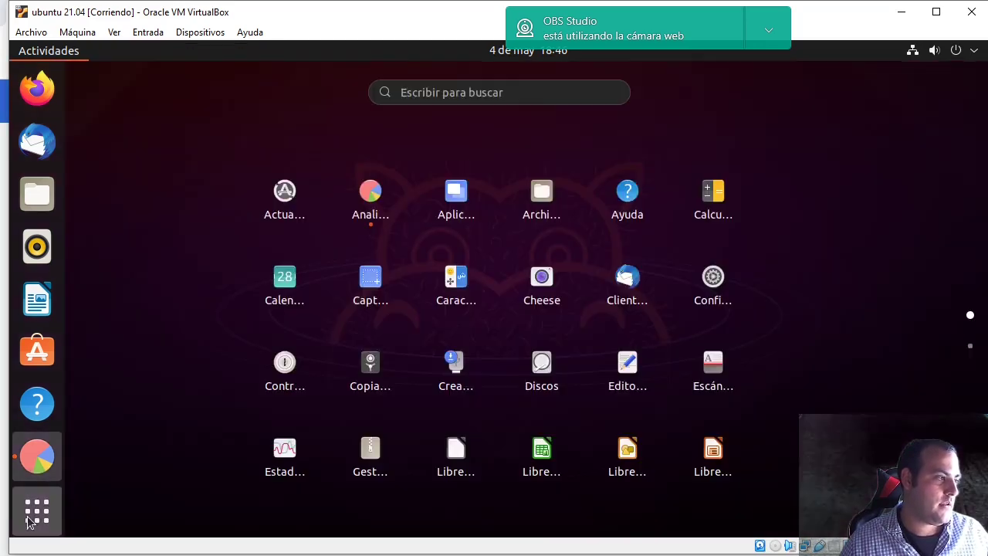
{"action": "left_click", "coordinate": [379, 371]}
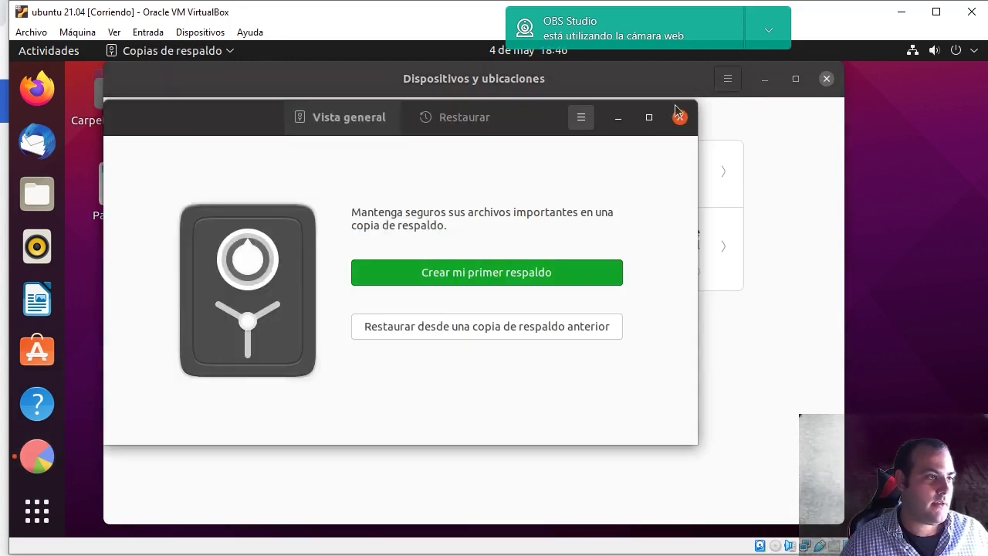
- Close Copias de respaldo, then open and close Cheese and Estadísticas de energía
{"action": "left_click", "coordinate": [679, 117]}
{"action": "left_click", "coordinate": [57, 522]}
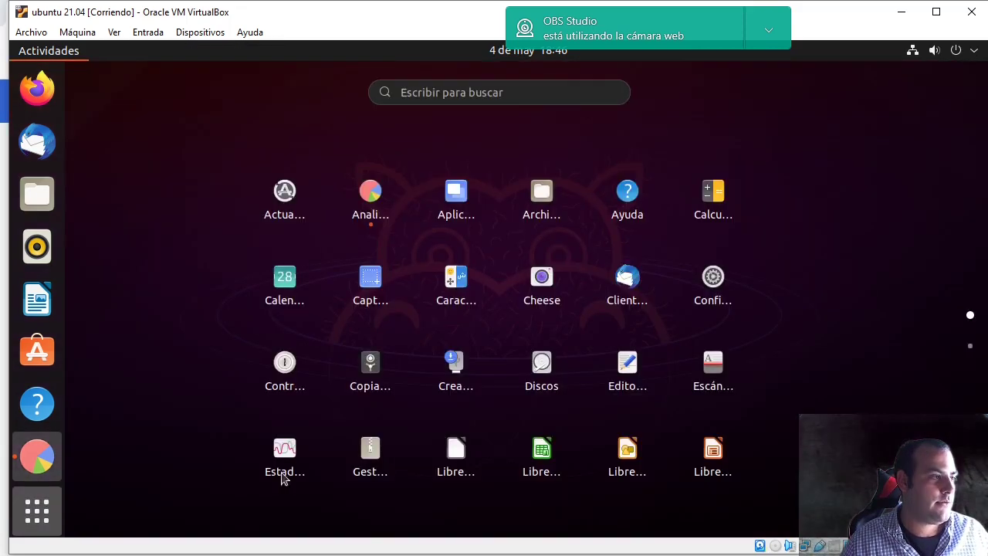
{"action": "left_click", "coordinate": [554, 282]}
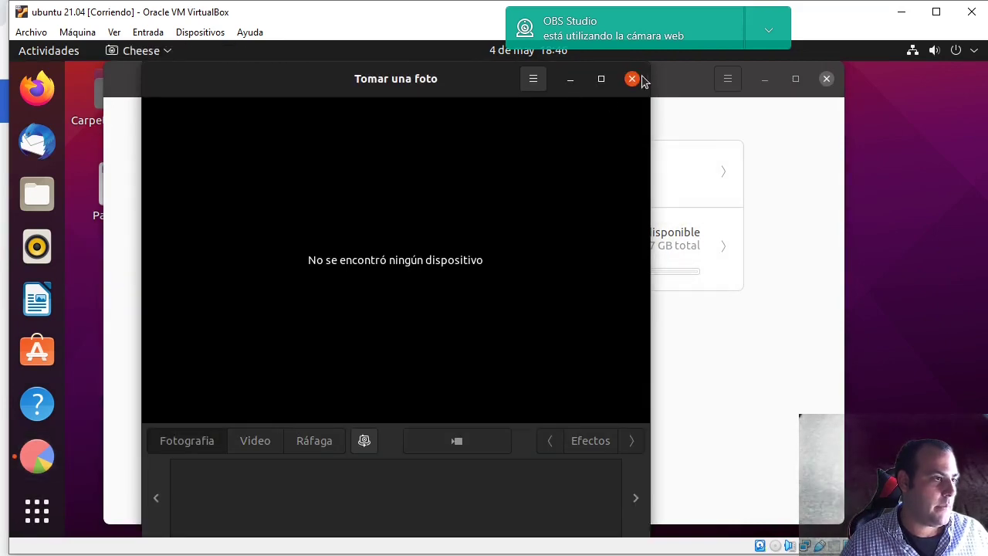
{"action": "left_click", "coordinate": [632, 78]}
{"action": "left_click", "coordinate": [38, 510]}
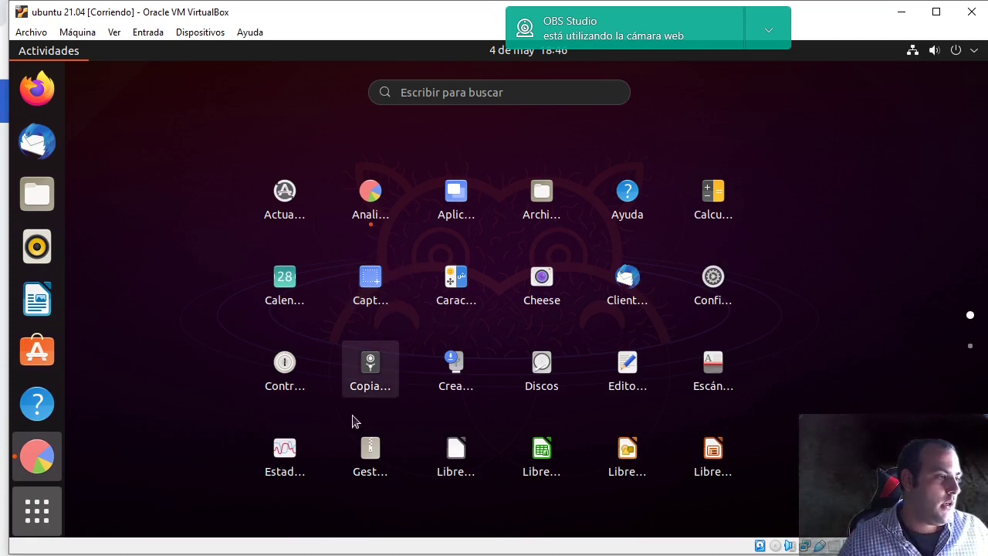
{"action": "left_click", "coordinate": [284, 462]}
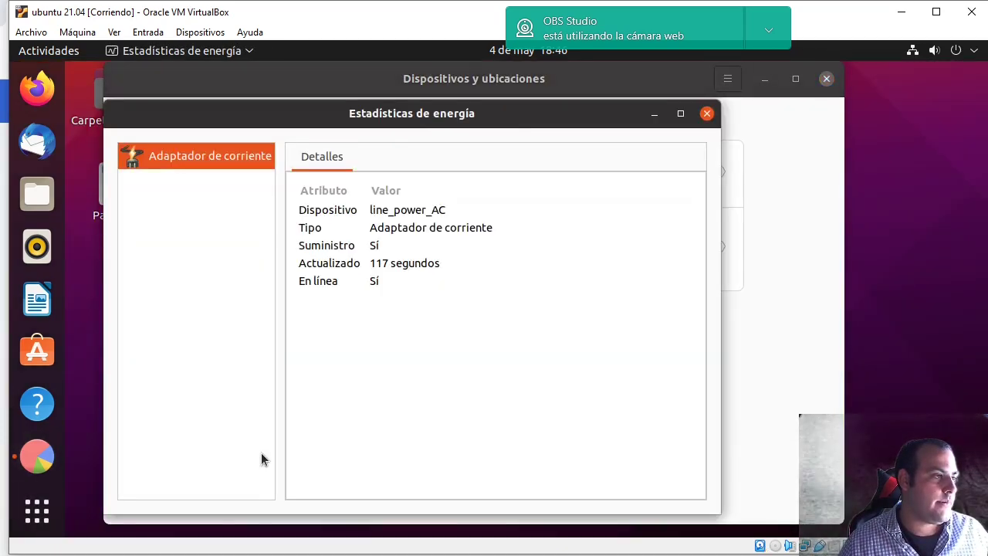
{"action": "left_click", "coordinate": [707, 114]}
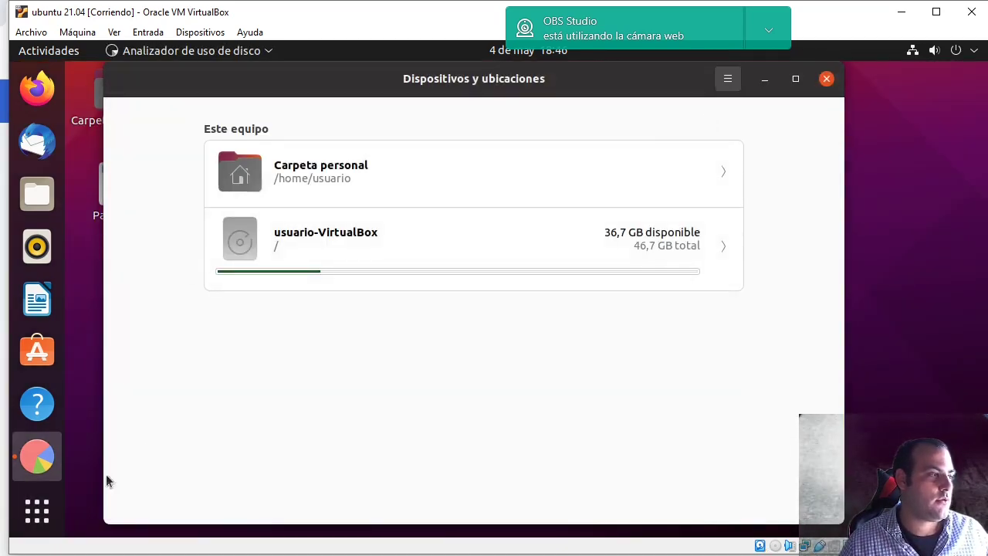
- Open the Personal list in Tareas pendientes, then close the to-do app
{"action": "left_click", "coordinate": [39, 509]}
{"action": "scroll", "coordinate": [569, 430], "scroll_direction": "down", "scroll_amount": 1}
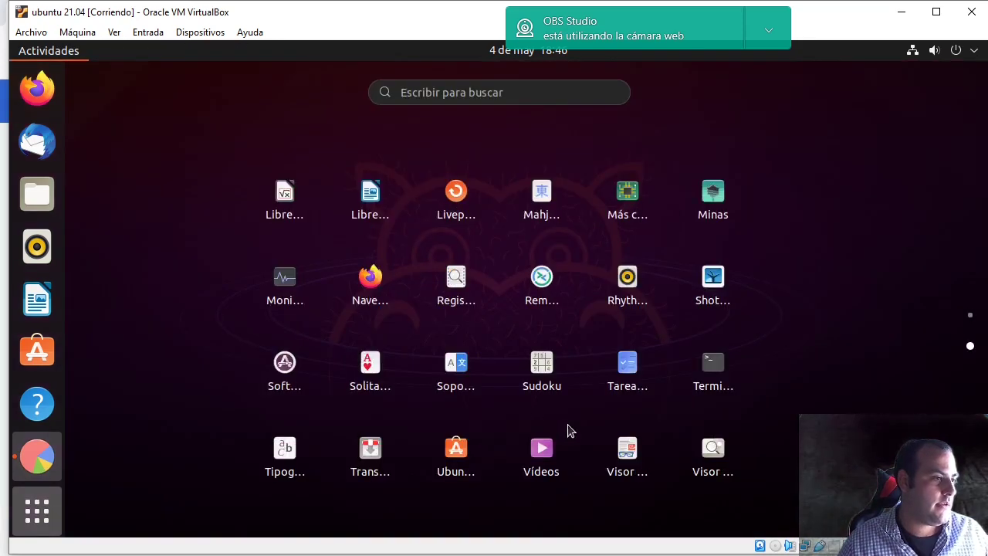
{"action": "key", "text": "Escape"}
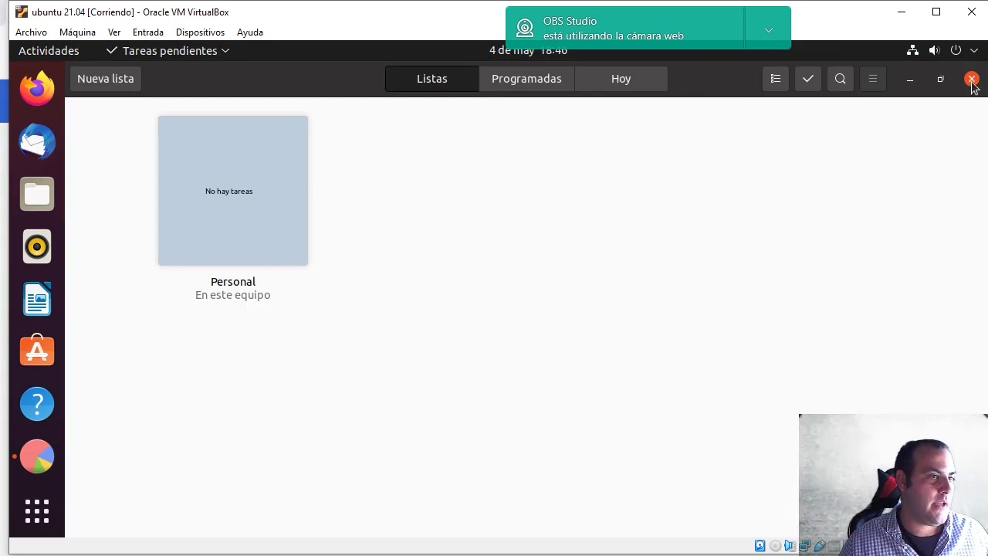
{"action": "left_click", "coordinate": [269, 201]}
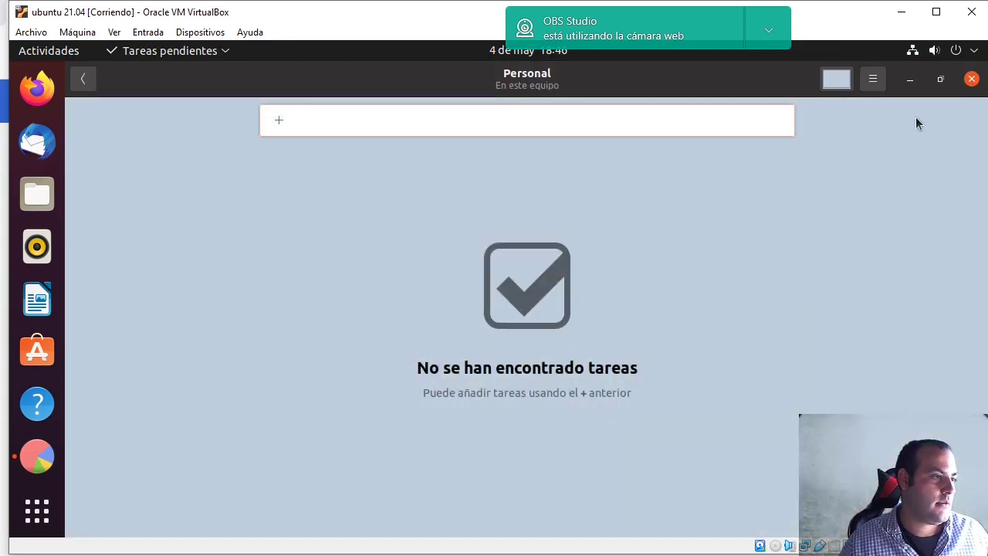
{"action": "left_click", "coordinate": [970, 79]}
- Bring back the applications grid on its second page
{"action": "left_click", "coordinate": [37, 509]}
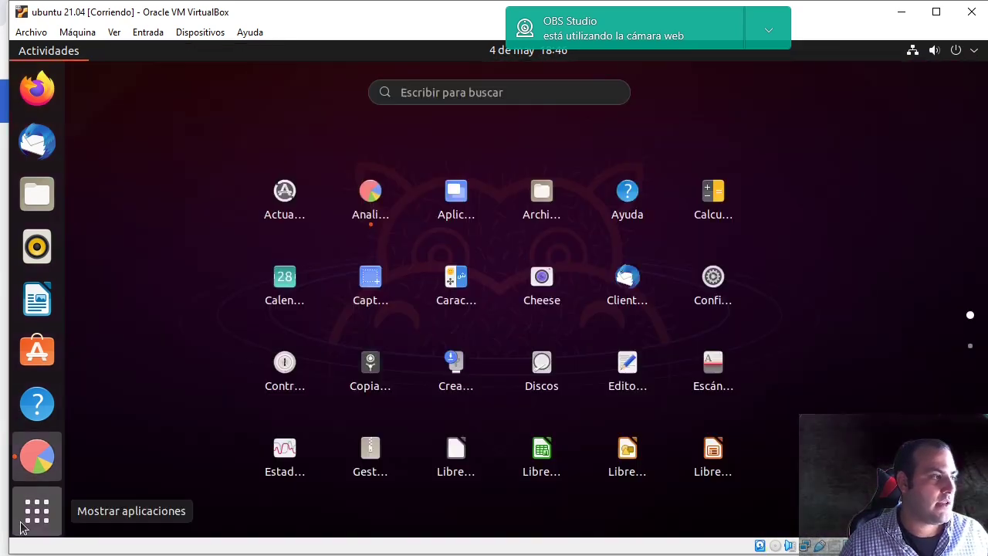
{"action": "scroll", "coordinate": [488, 407], "scroll_direction": "down", "scroll_amount": 1}
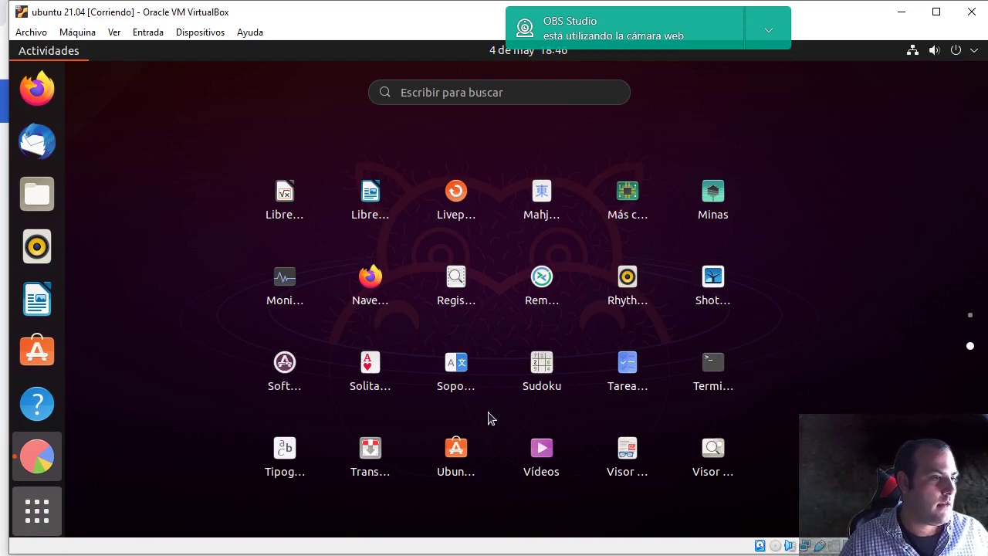
{"action": "scroll", "coordinate": [702, 423], "scroll_direction": "up", "scroll_amount": 1}
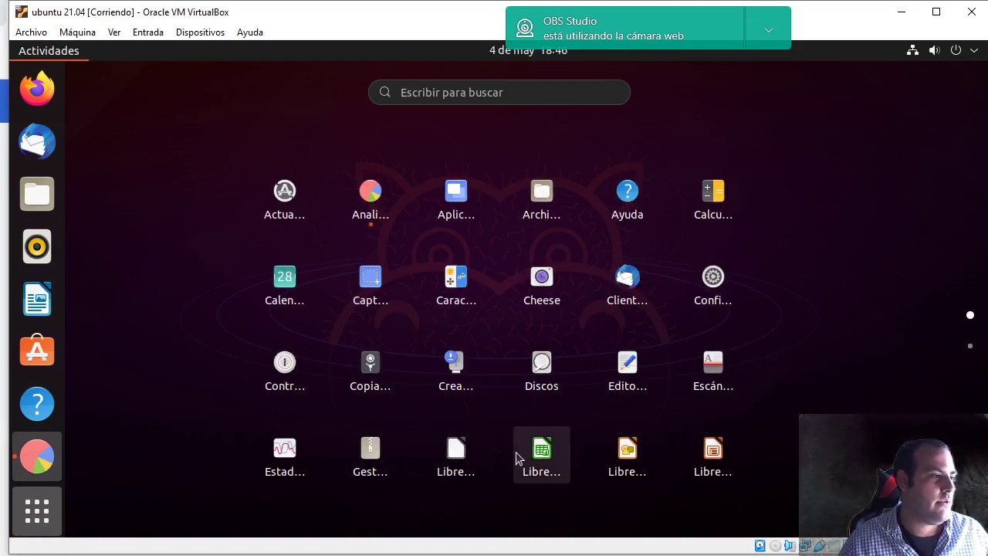
{"action": "scroll", "coordinate": [517, 459], "scroll_direction": "down", "scroll_amount": 1}
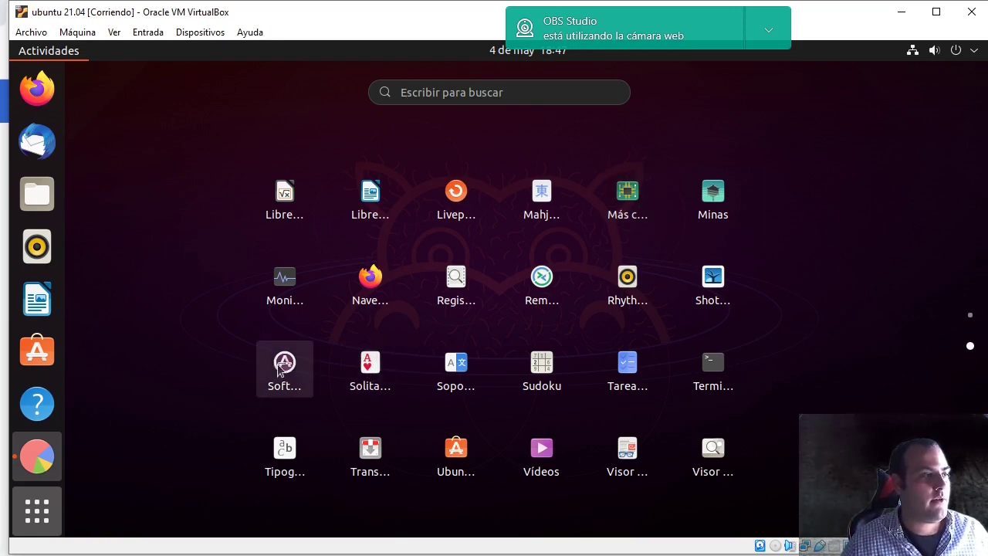
- Check Monitor del sistema's processes sorted by % CPU and its Recursos graphs, then close it
{"action": "left_click", "coordinate": [278, 286]}
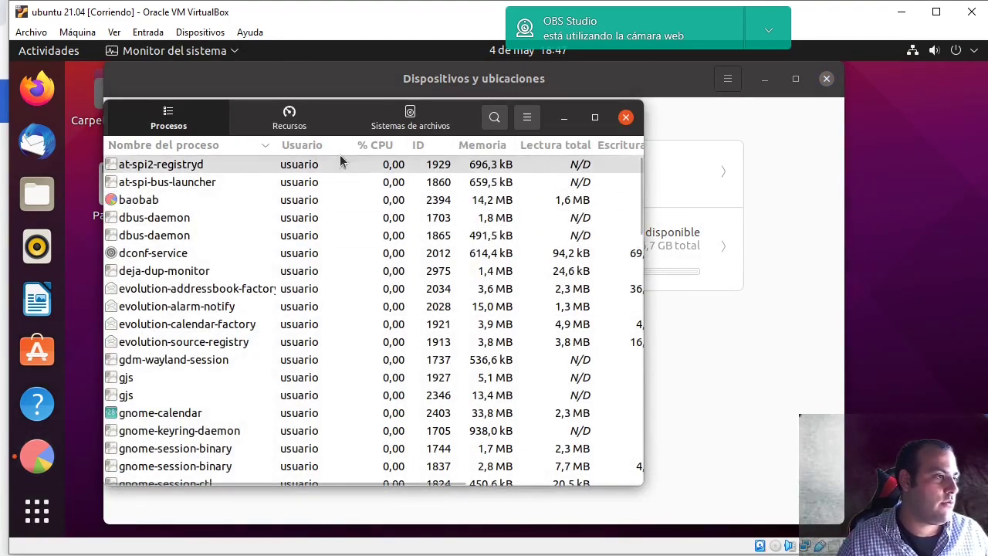
{"action": "left_click", "coordinate": [387, 145]}
{"action": "left_click", "coordinate": [305, 116]}
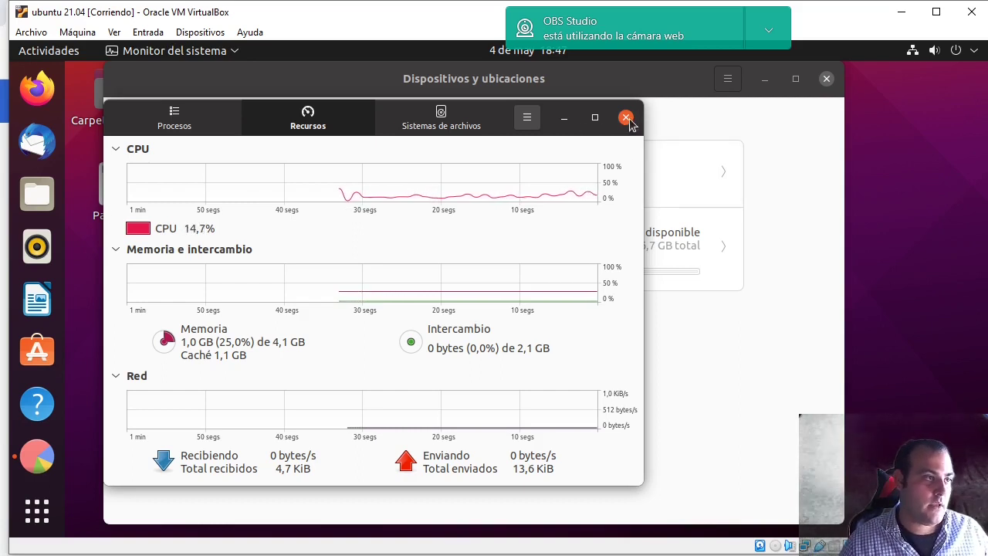
{"action": "left_click", "coordinate": [626, 118]}
- Open Shotwell from the grid's second page, accept its welcome dialog, then close it
{"action": "left_click", "coordinate": [60, 514]}
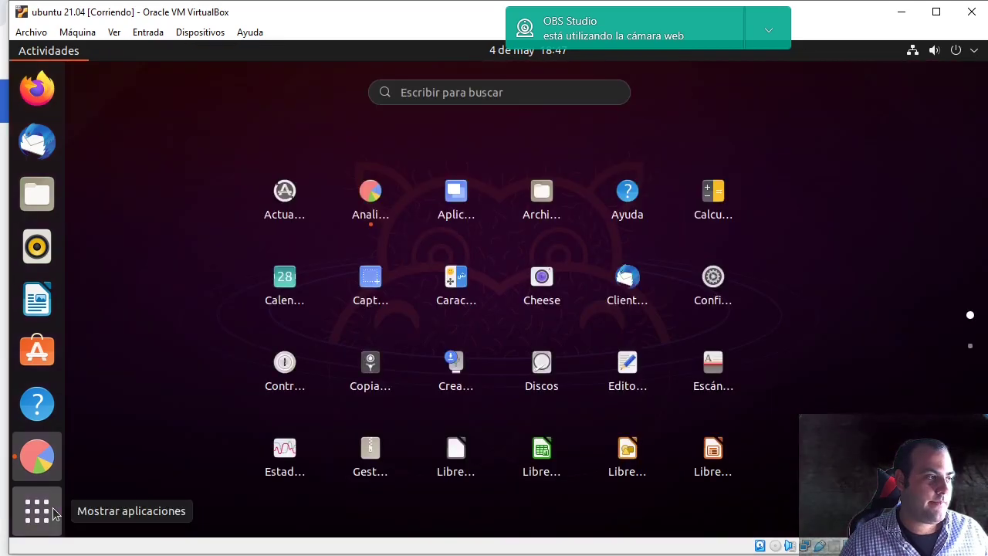
{"action": "scroll", "coordinate": [379, 414], "scroll_direction": "down", "scroll_amount": 1}
{"action": "scroll", "coordinate": [489, 423], "scroll_direction": "up", "scroll_amount": 1}
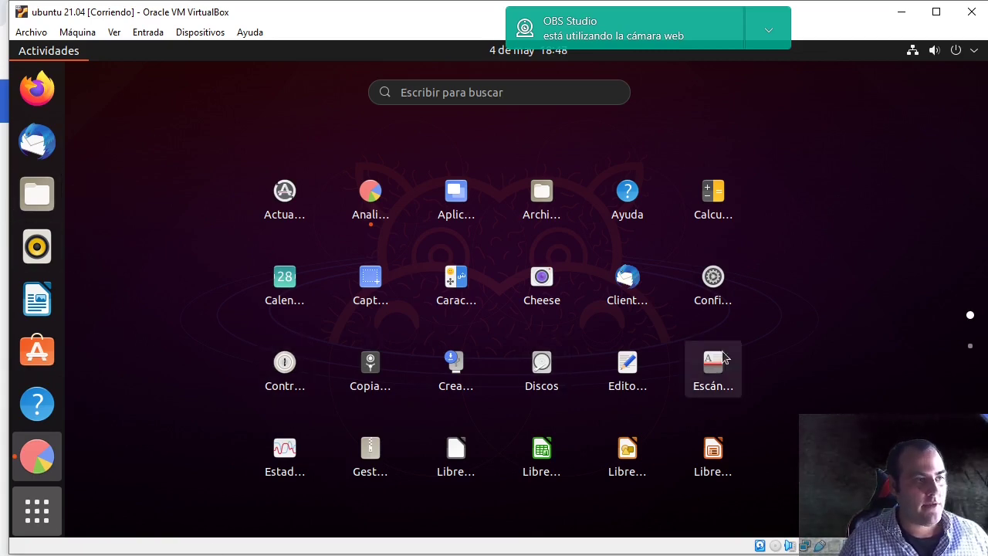
{"action": "scroll", "coordinate": [826, 437], "scroll_direction": "down", "scroll_amount": 1}
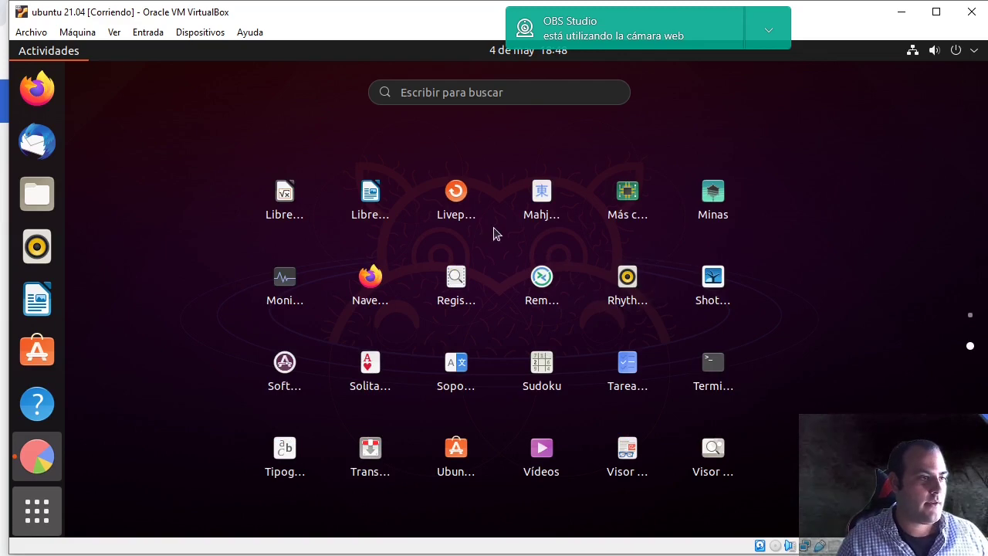
{"action": "left_click", "coordinate": [718, 280]}
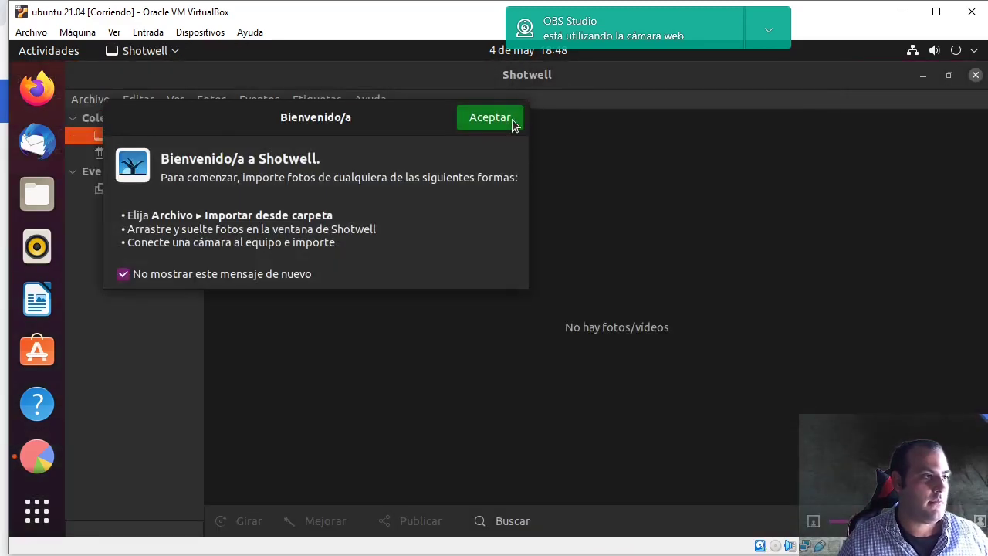
{"action": "left_click", "coordinate": [492, 118]}
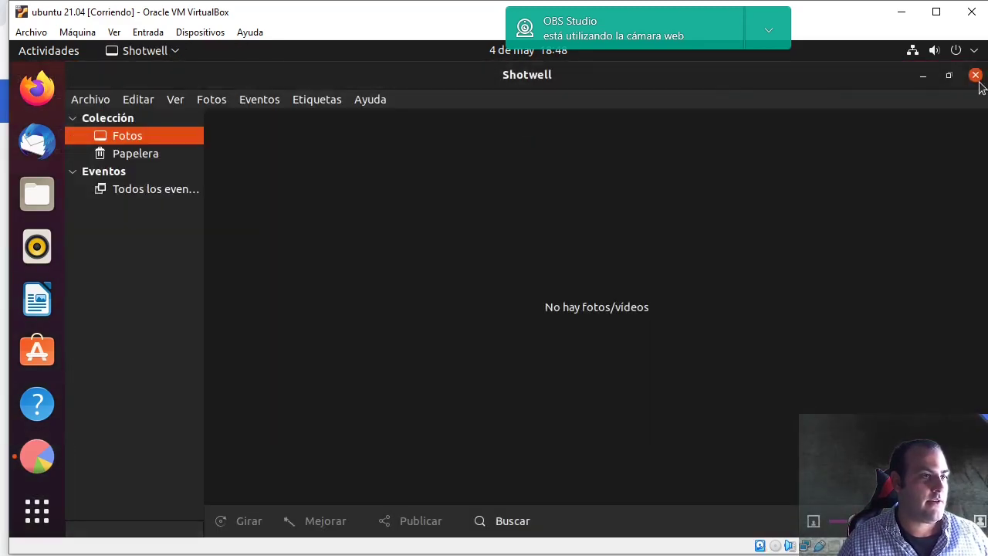
{"action": "left_click", "coordinate": [976, 75]}
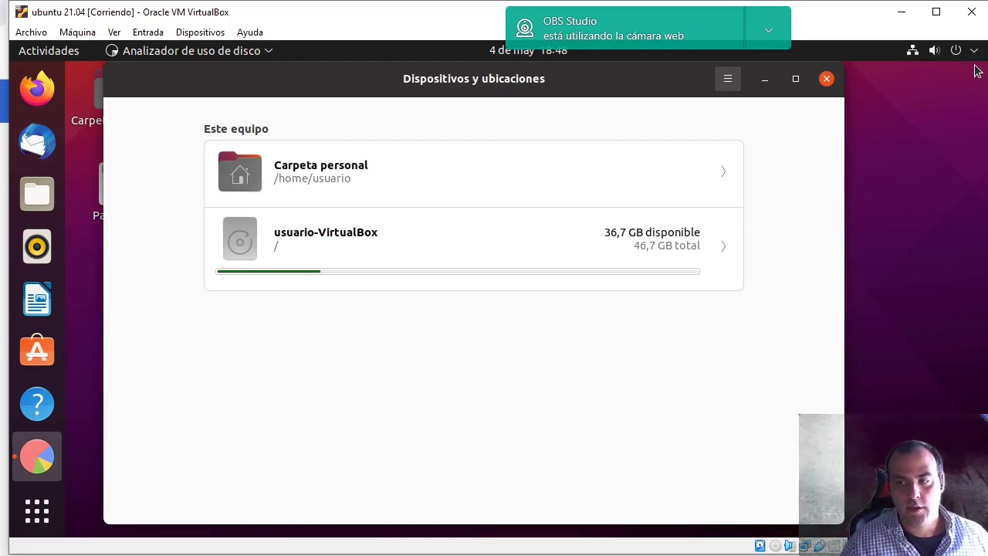